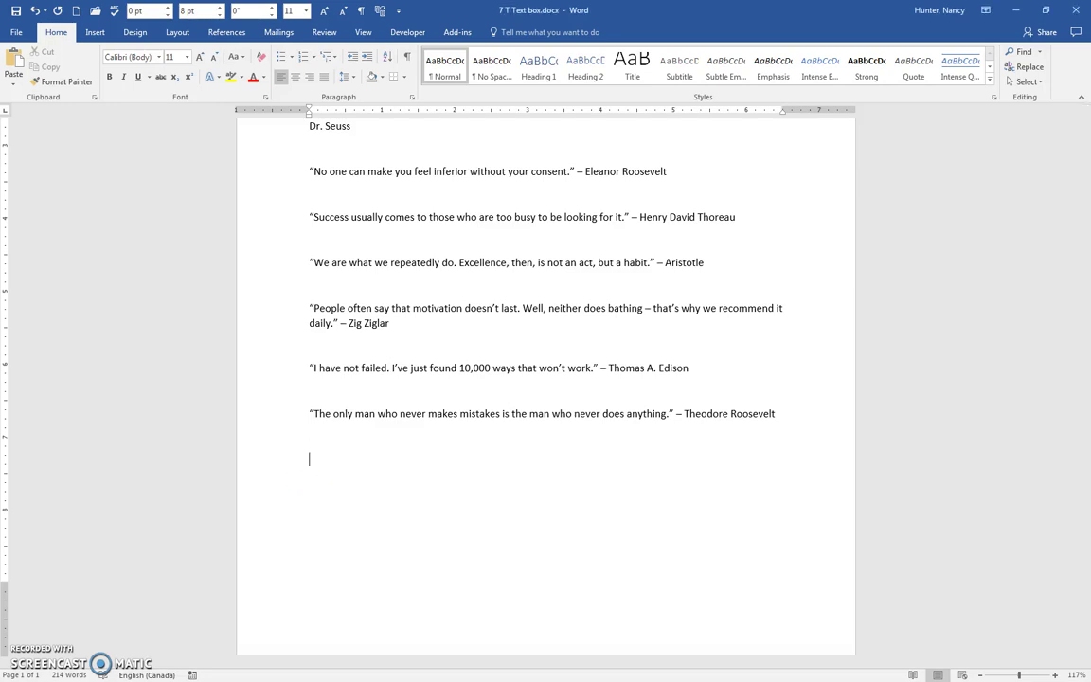
Choose Draw Text Box from the Insert tab's Text Box gallery.
click(95, 34)
click(712, 90)
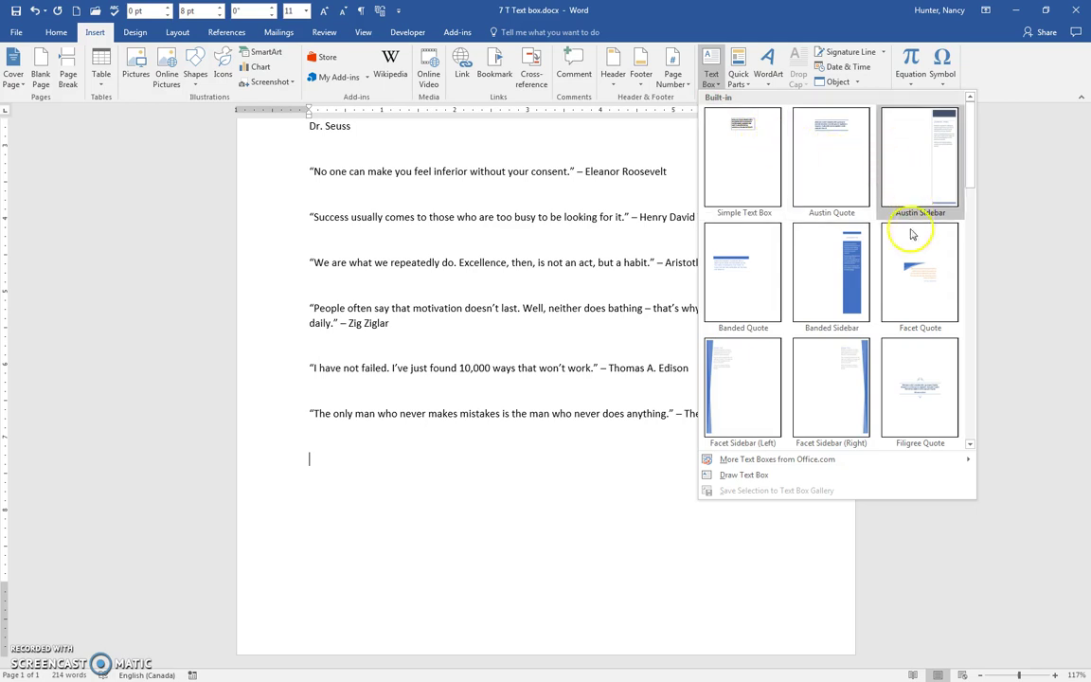
click(740, 477)
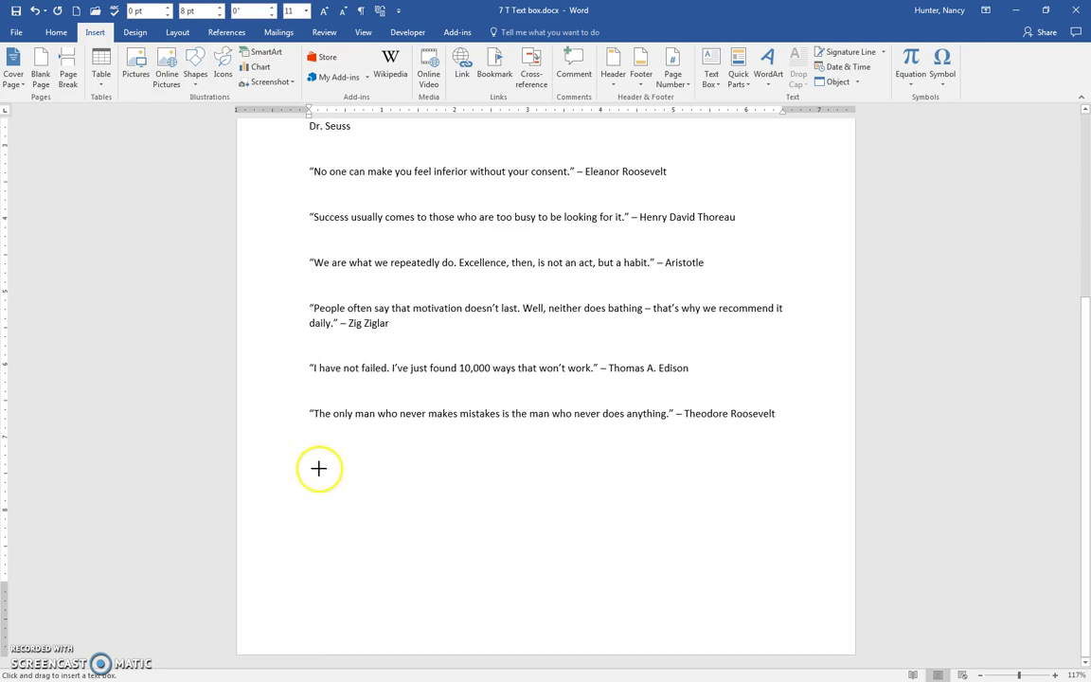
Draw a text box below the Roosevelt quotation and type 'Put in the text.' in it.
drag(326, 460, 522, 539)
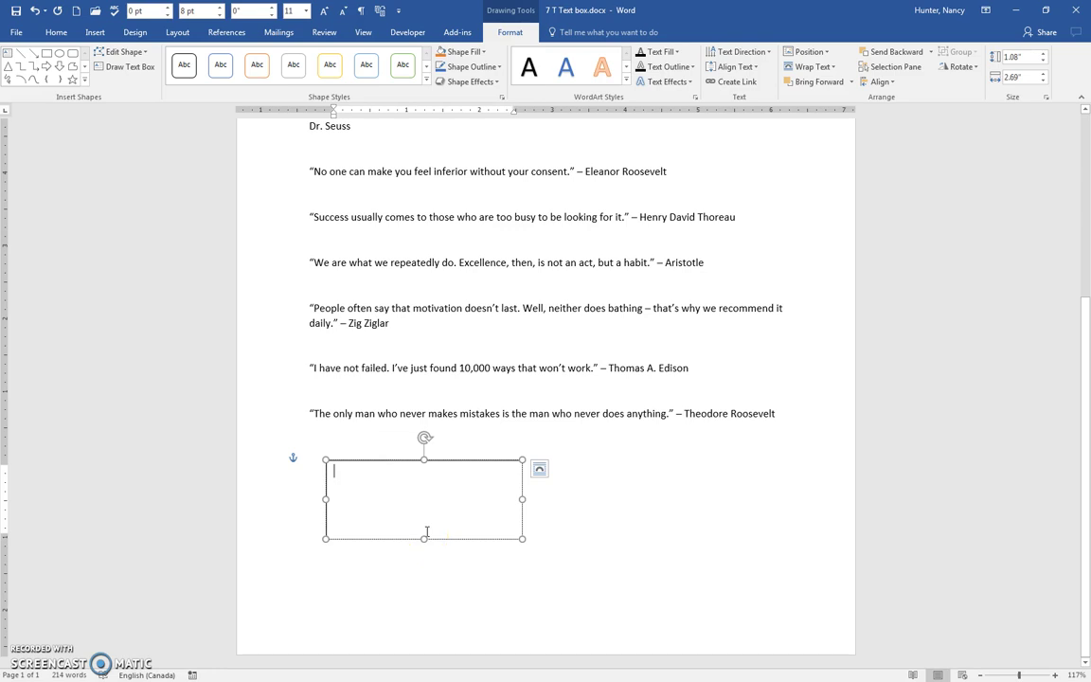
text(Put in the text.)
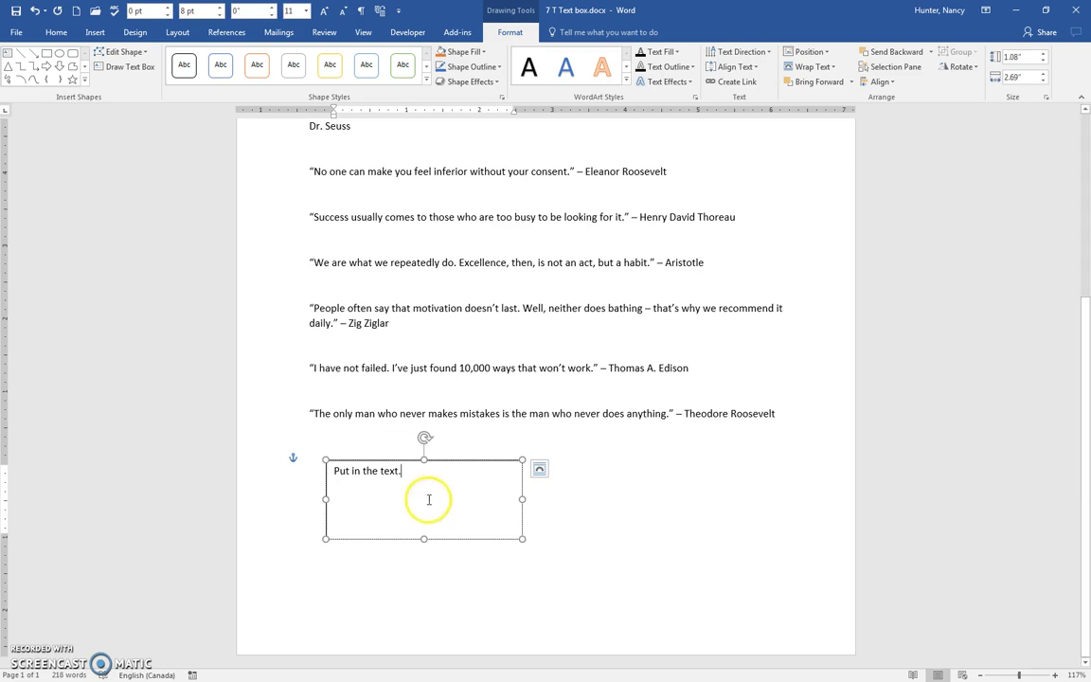
Center 'Put in the text.' vertically (Align Text Middle) and horizontally in its box.
click(180, 33)
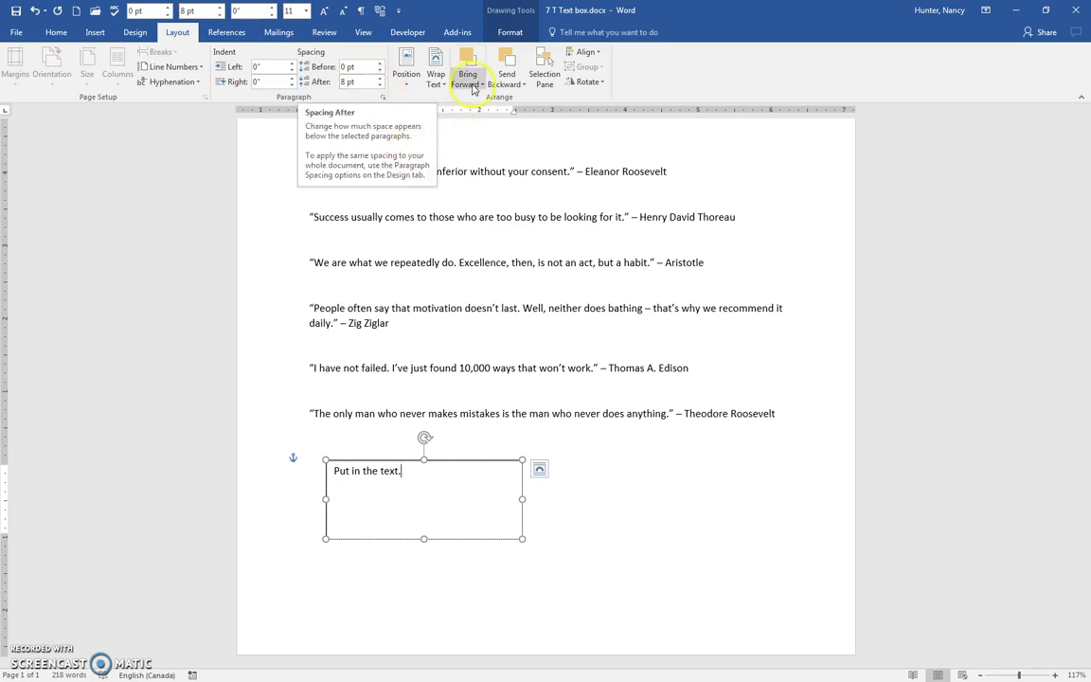
click(520, 28)
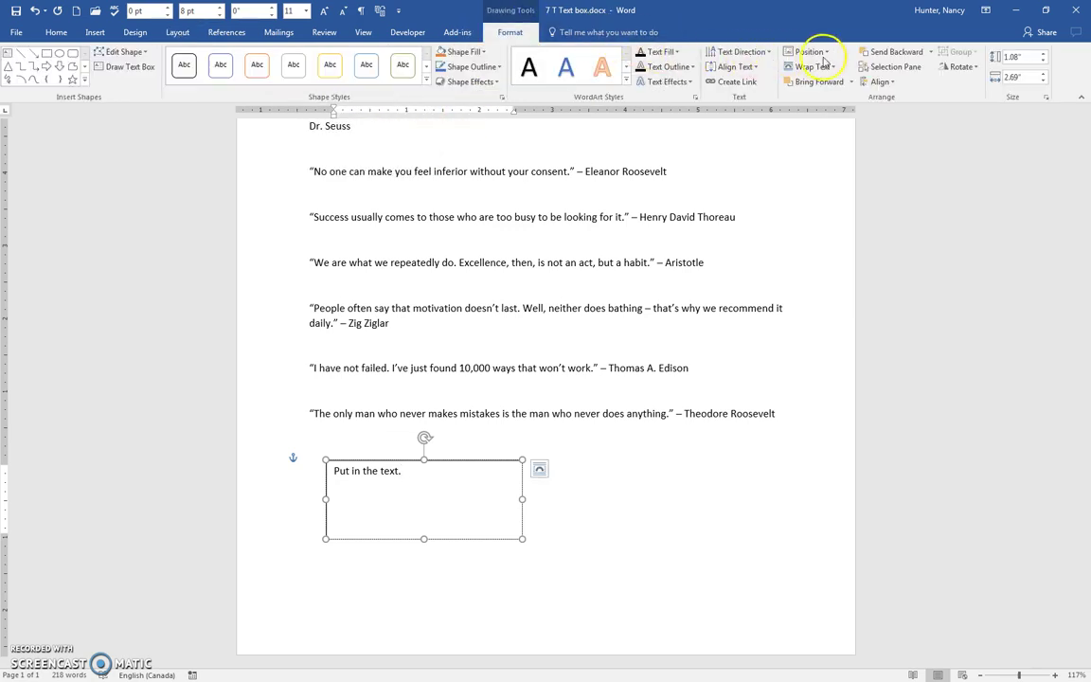
click(744, 66)
click(723, 135)
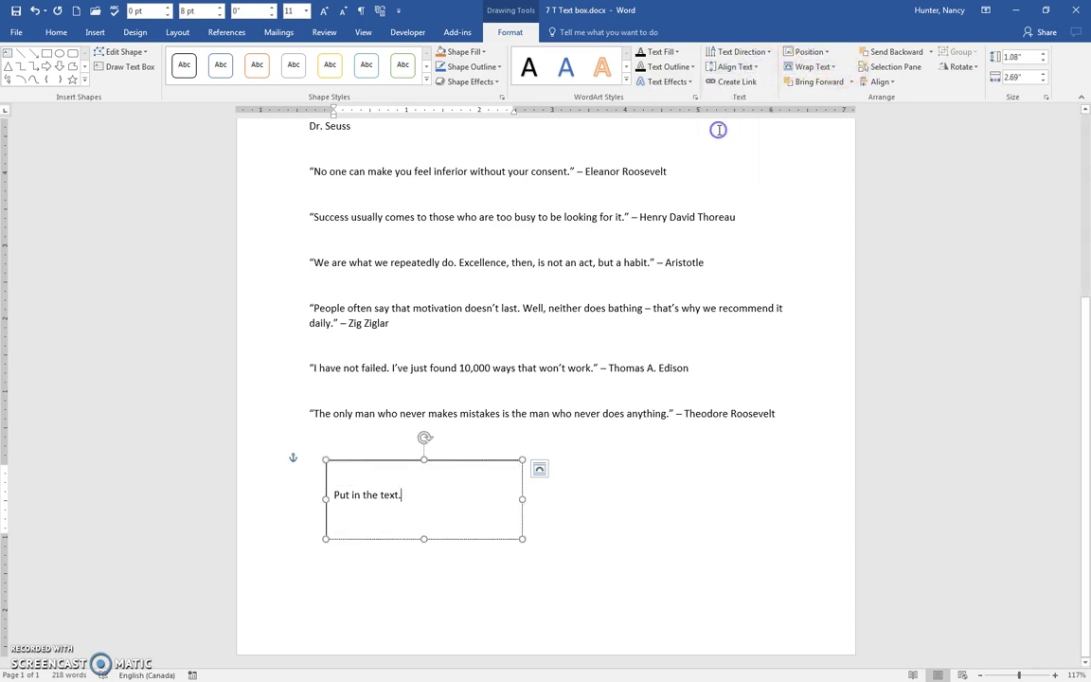
click(59, 32)
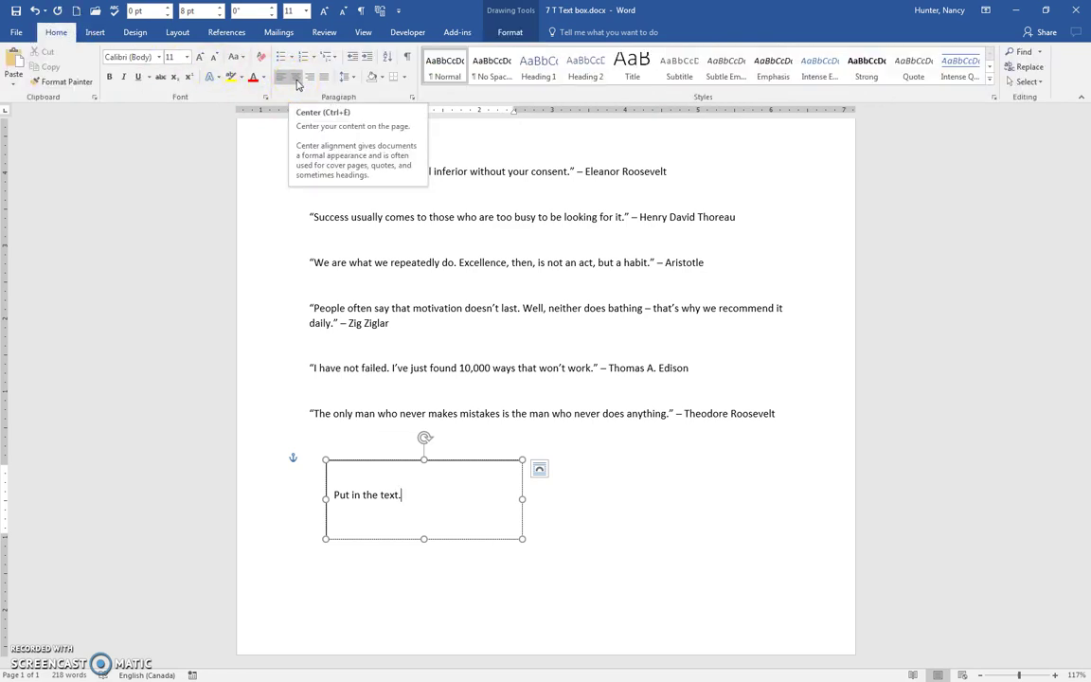
click(296, 79)
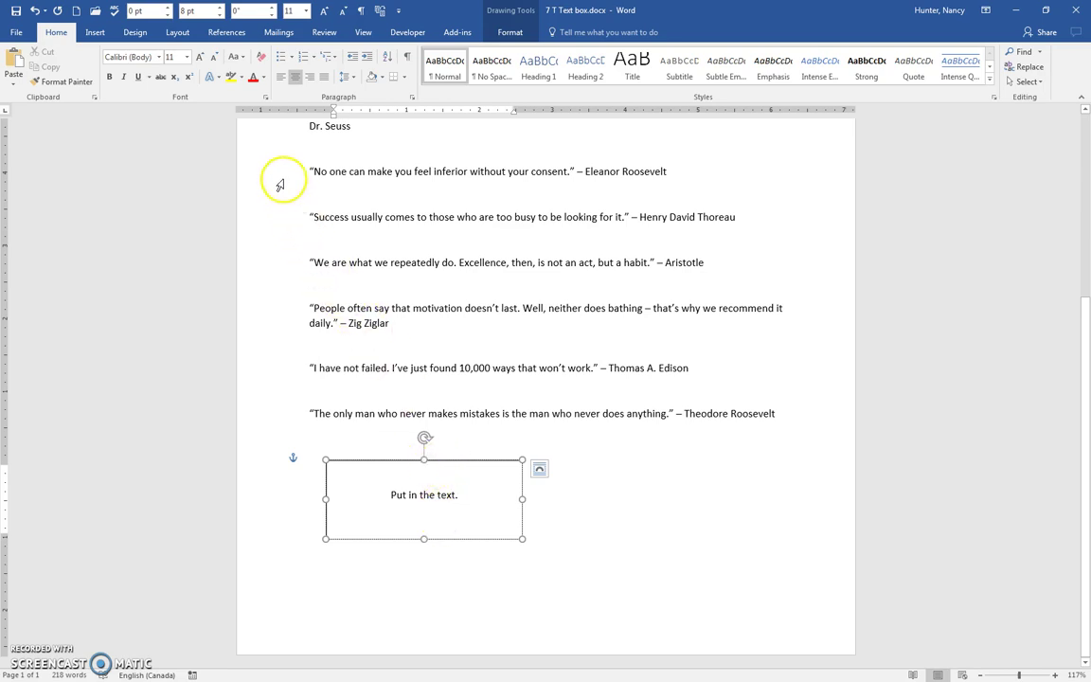
Set 8 pt spacing before the practice paragraph and select its text box.
click(177, 33)
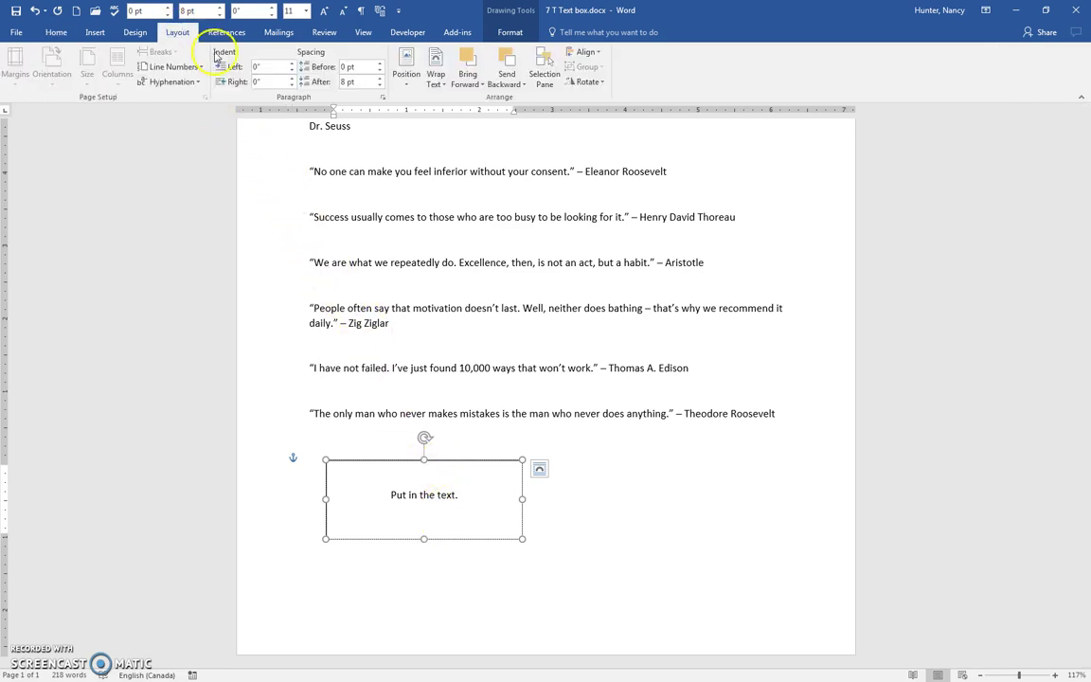
click(361, 69)
text(8)
key(Return)
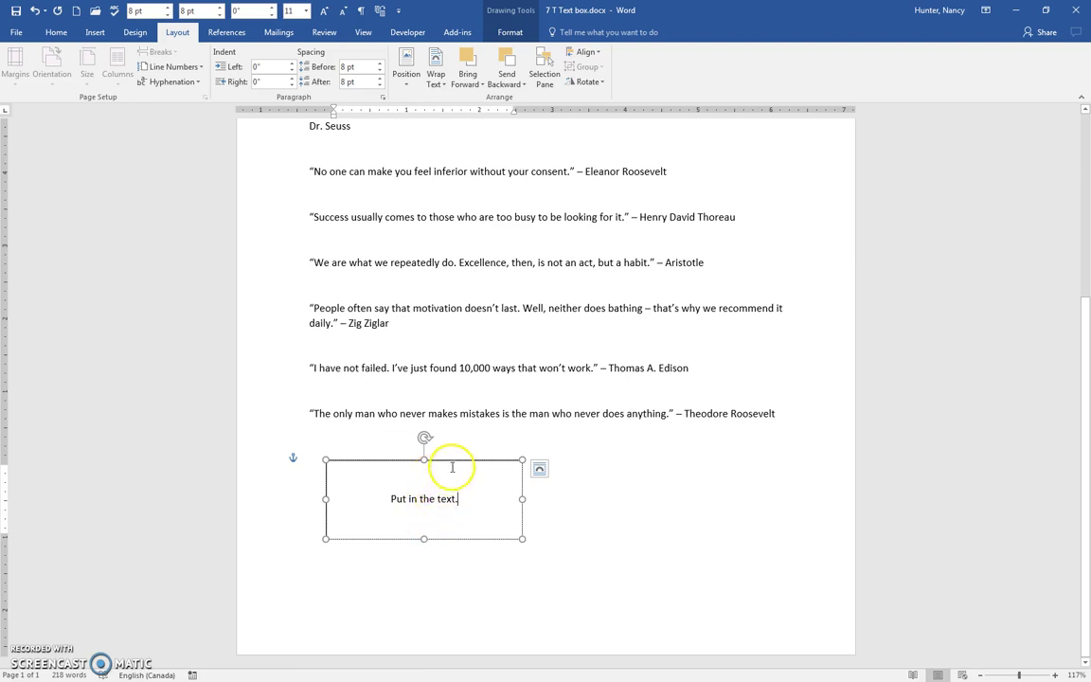
click(453, 462)
Delete the practice text box and select the entire Dr. Seuss quotation paragraph.
key(Delete)
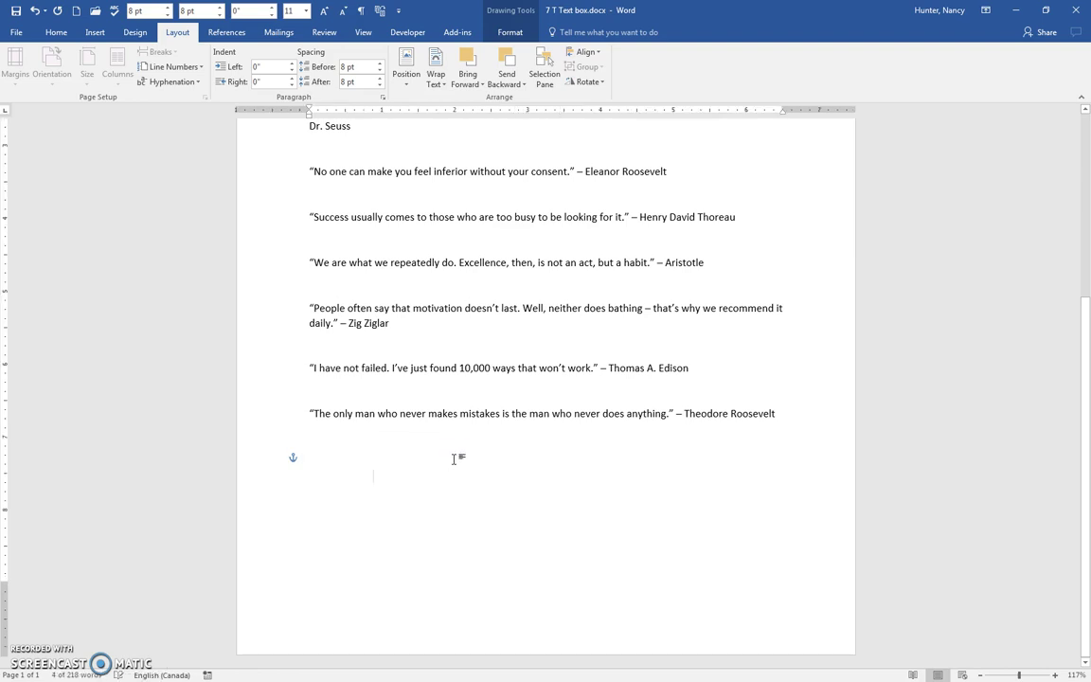
click(458, 468)
scroll(456, 466, up, 5)
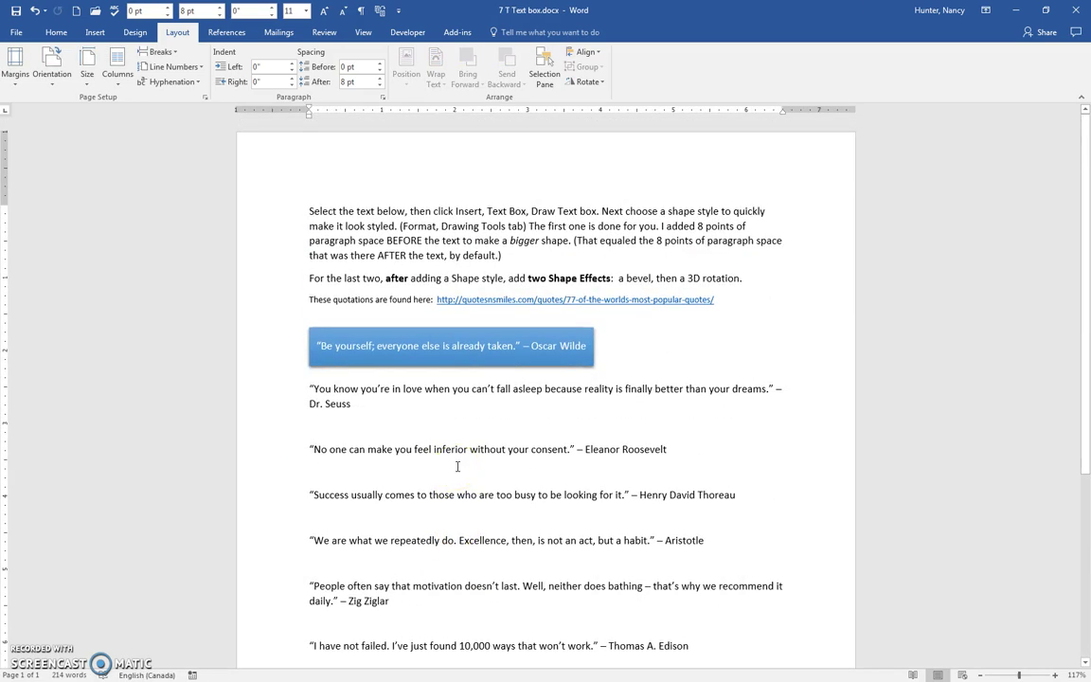
click(286, 392)
drag(286, 392, 286, 409)
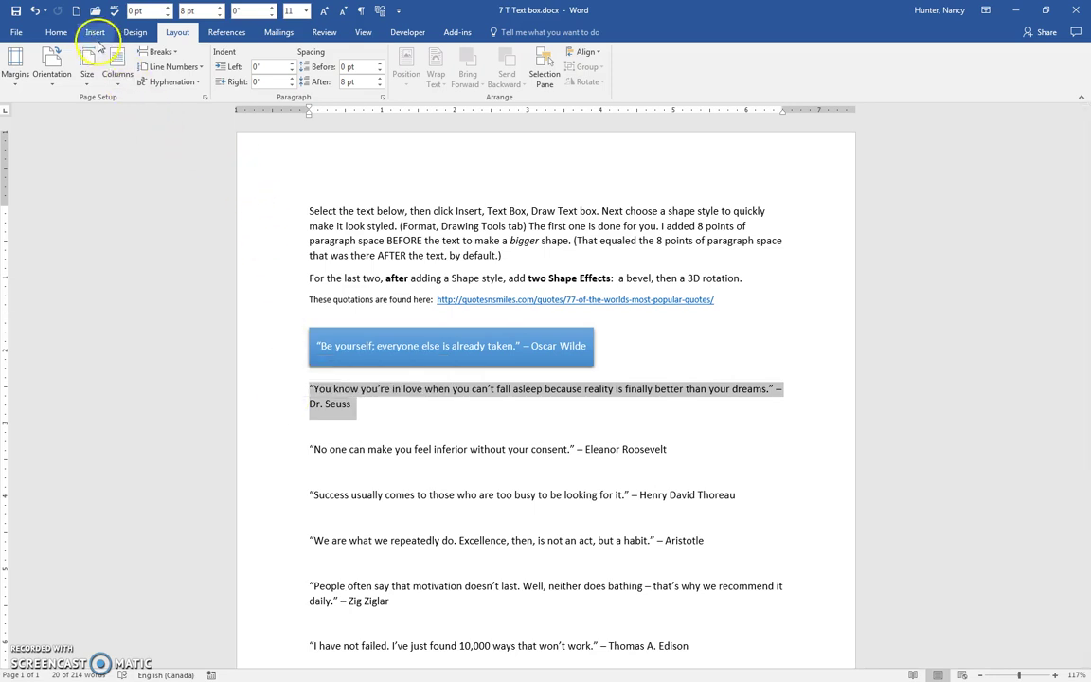
Wrap the selected Dr. Seuss quotation in a text box using Draw Text Box.
click(94, 32)
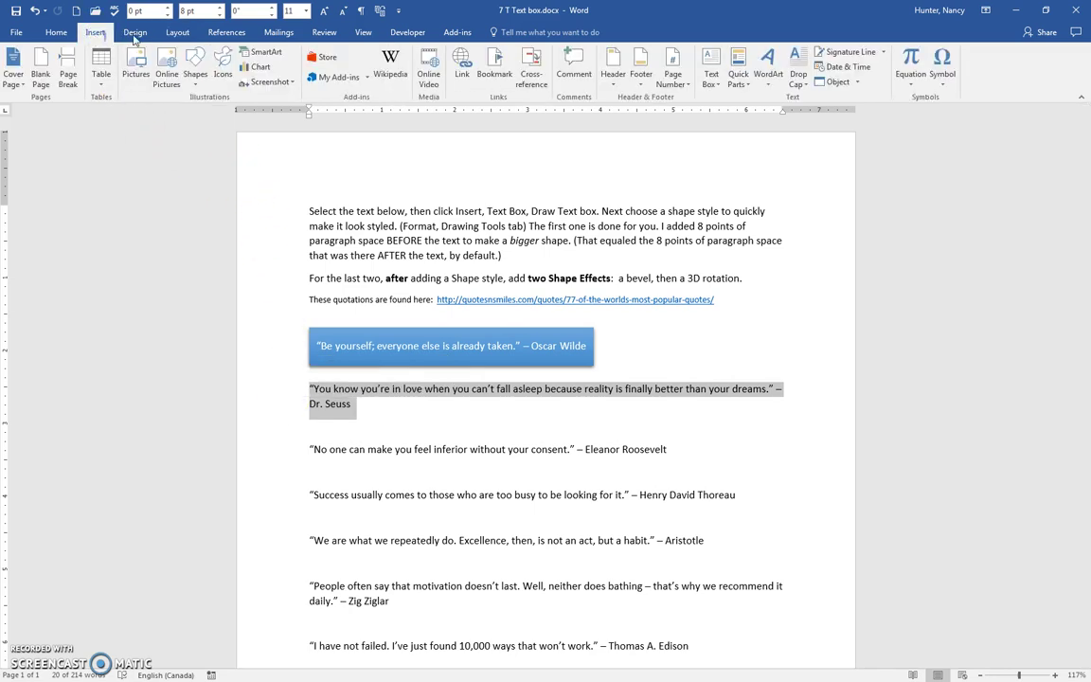
click(711, 82)
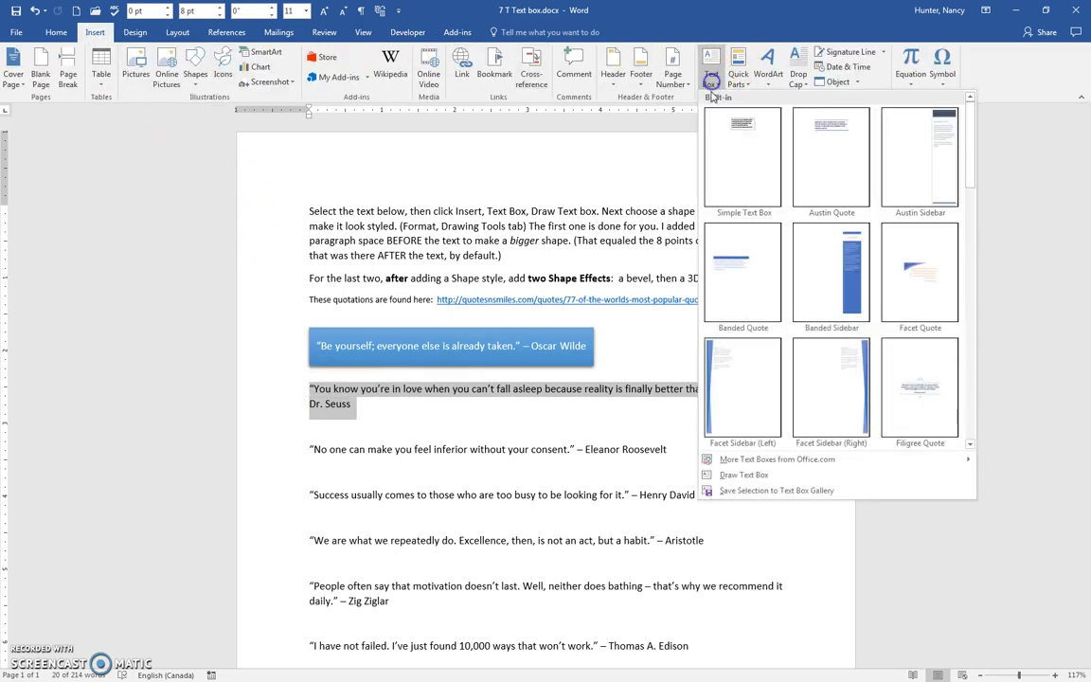
click(743, 474)
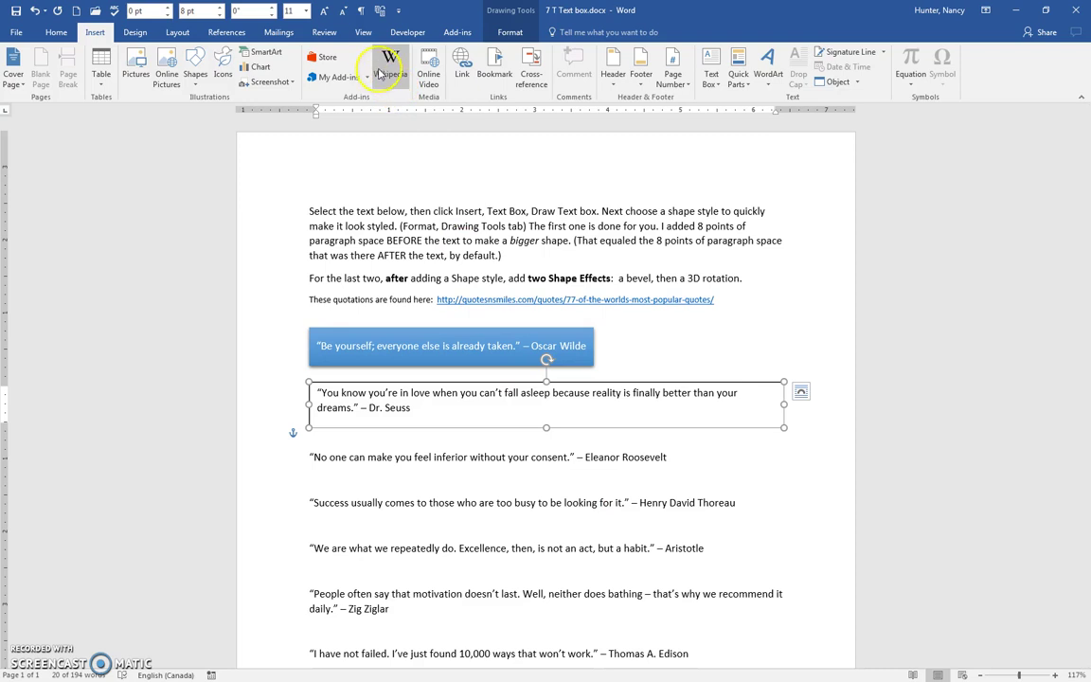
Apply the light green shape style to the Dr. Seuss box and center its text vertically.
click(509, 31)
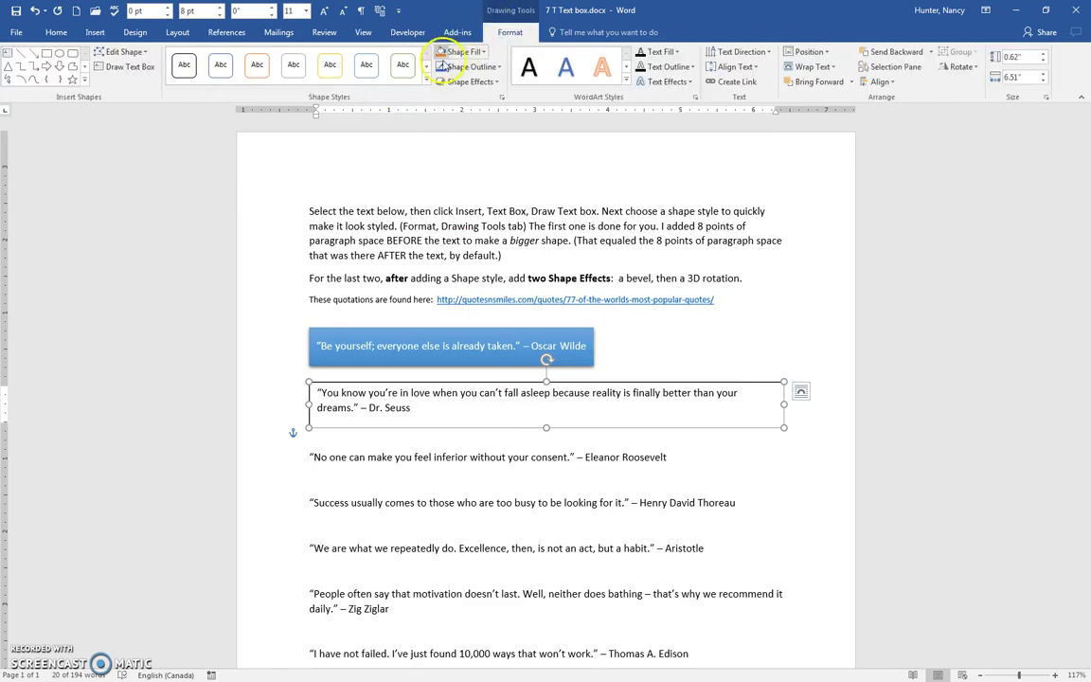
click(426, 83)
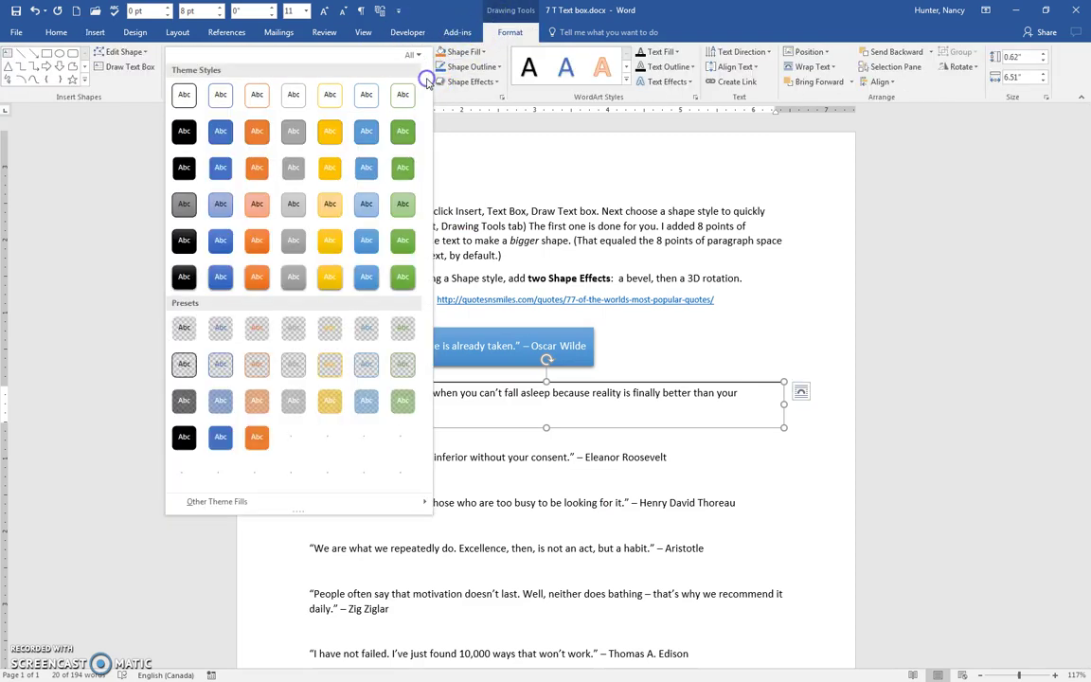
click(403, 132)
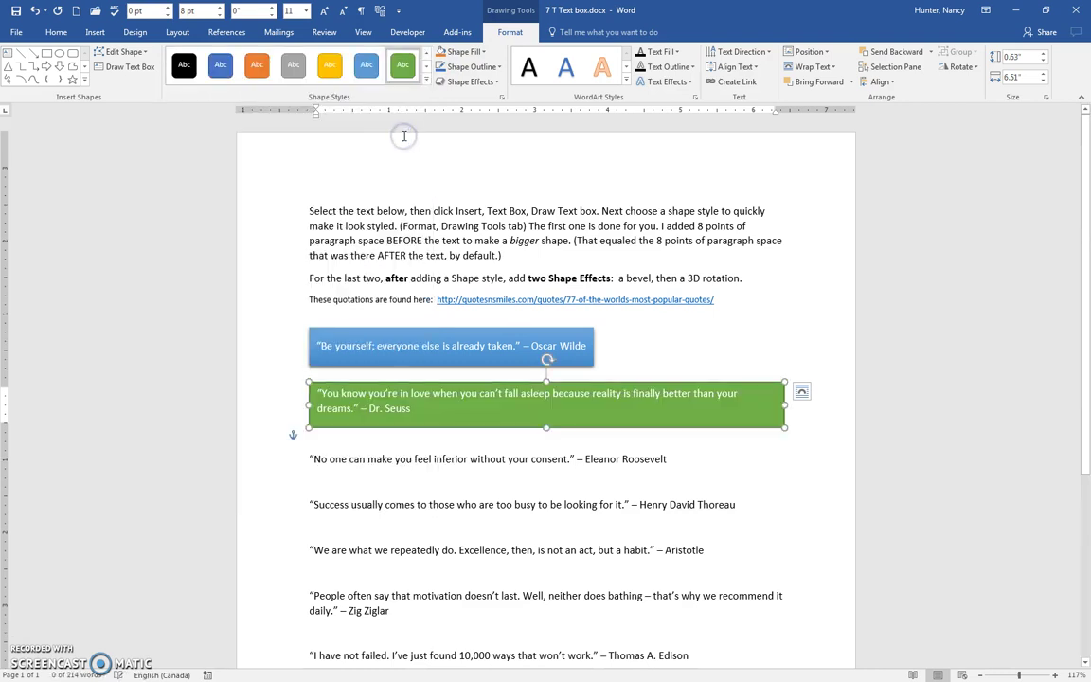
click(426, 83)
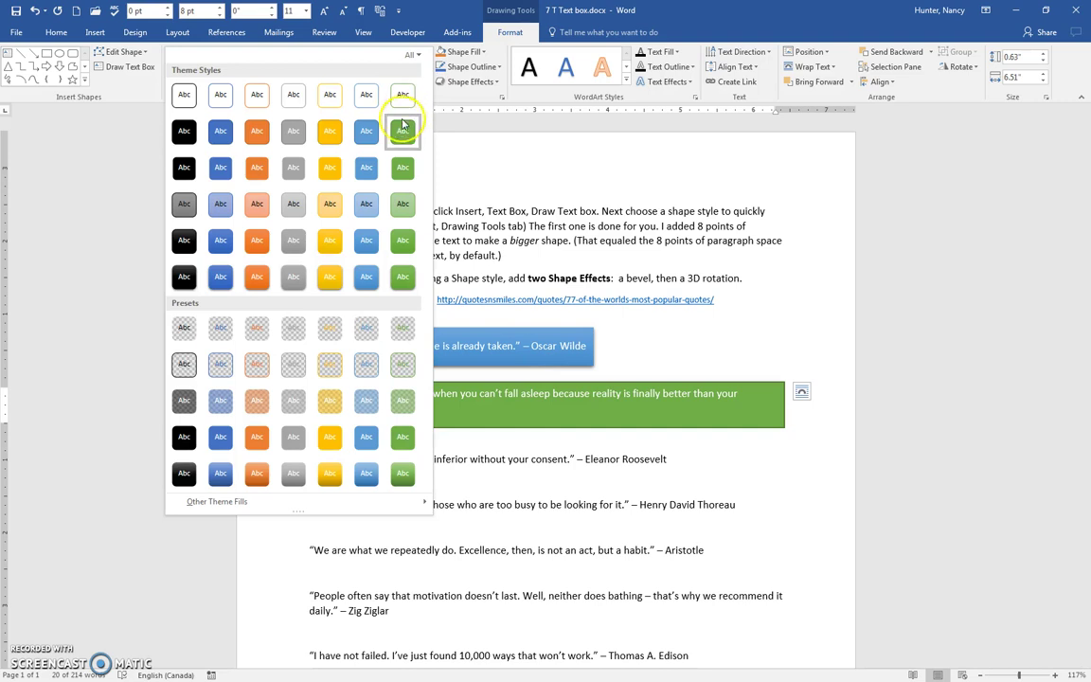
click(397, 214)
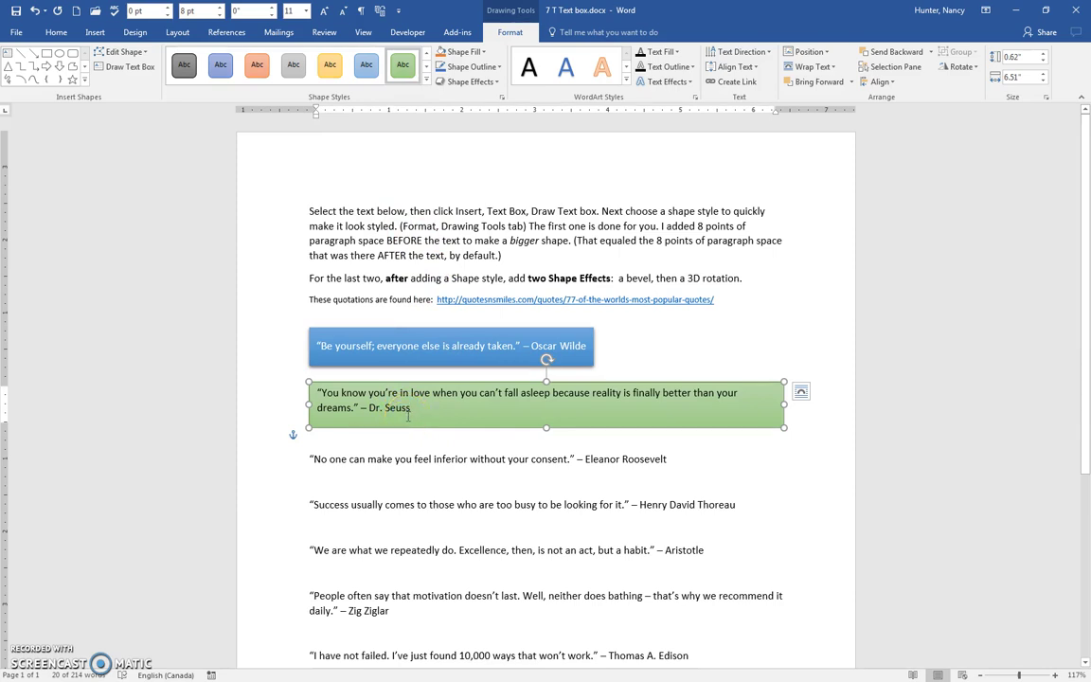
click(734, 69)
click(721, 132)
Center the Dr. Seuss quote horizontally using the Home tab's Center command.
click(61, 33)
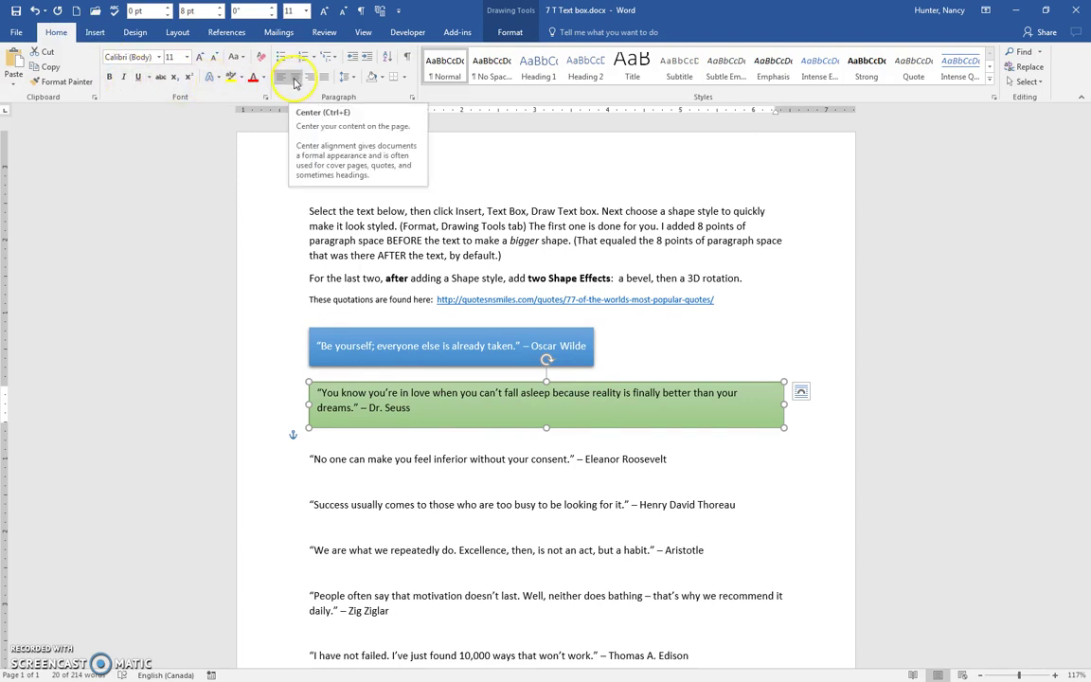
click(294, 79)
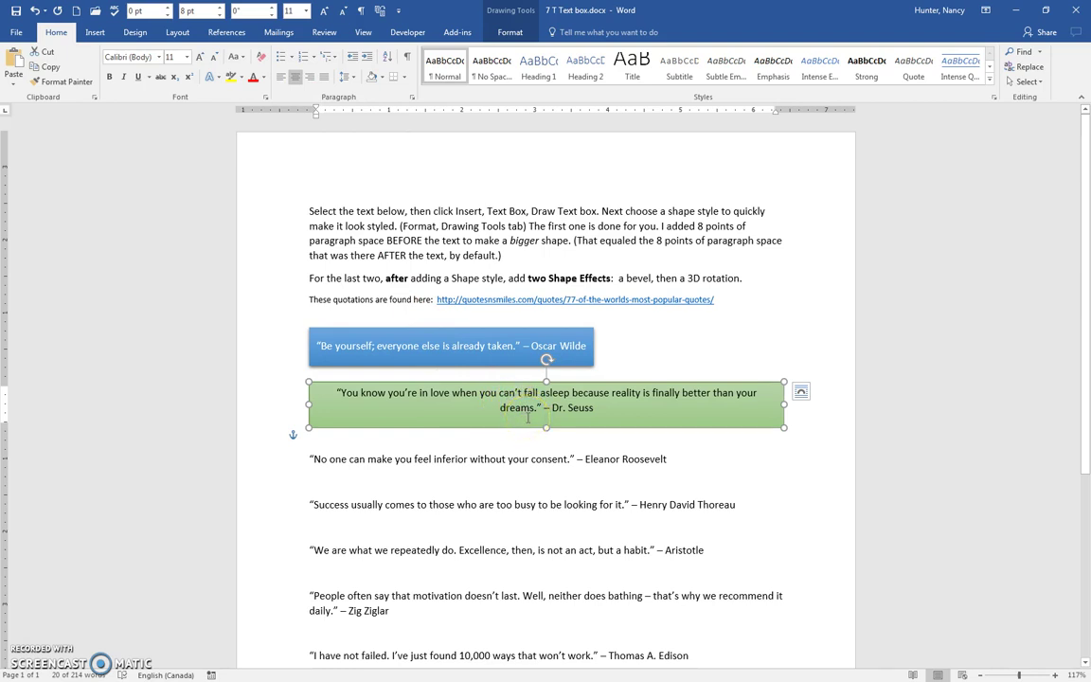
click(532, 416)
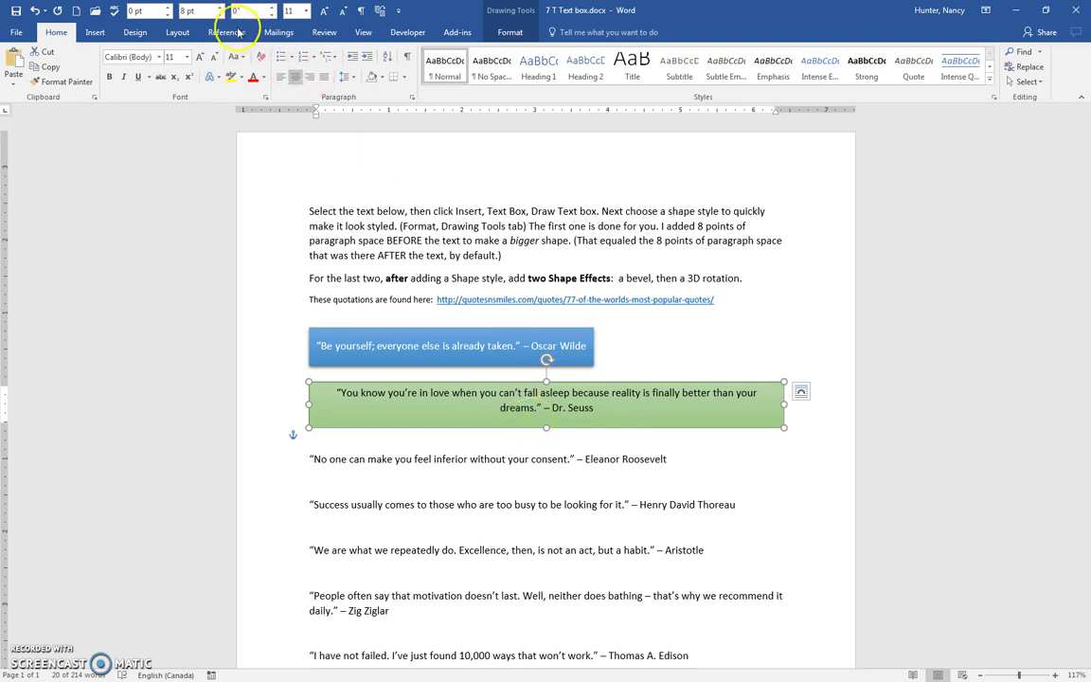
Set the Dr. Seuss paragraph's spacing to 16 pt before and 16 pt after.
click(178, 33)
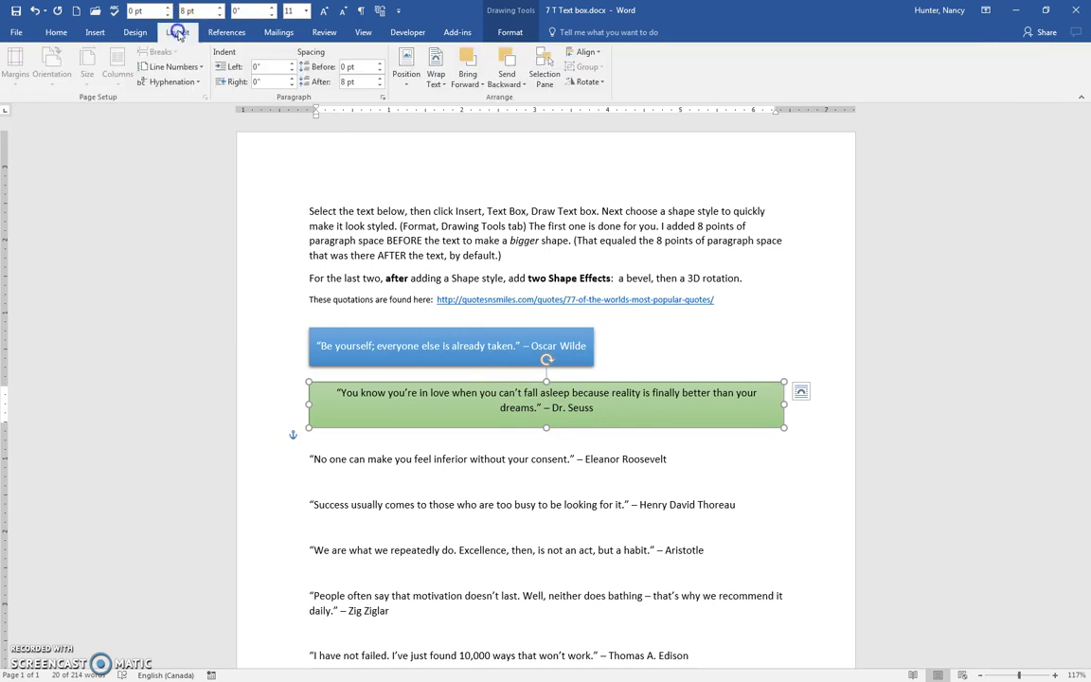
click(365, 67)
text(8)
key(Return)
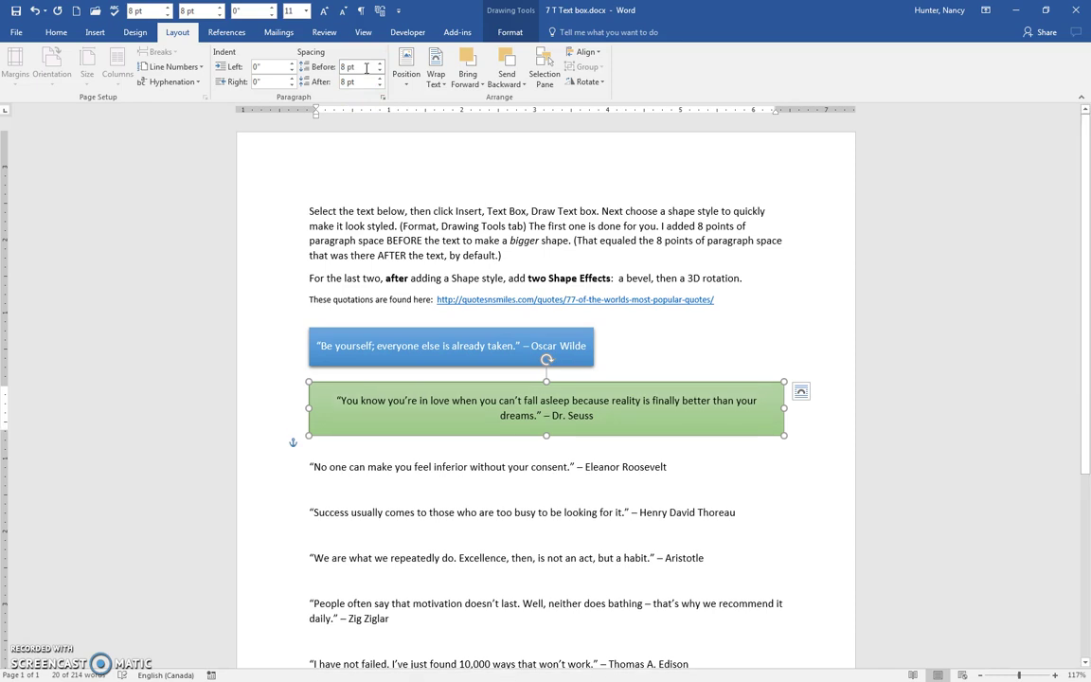
click(365, 66)
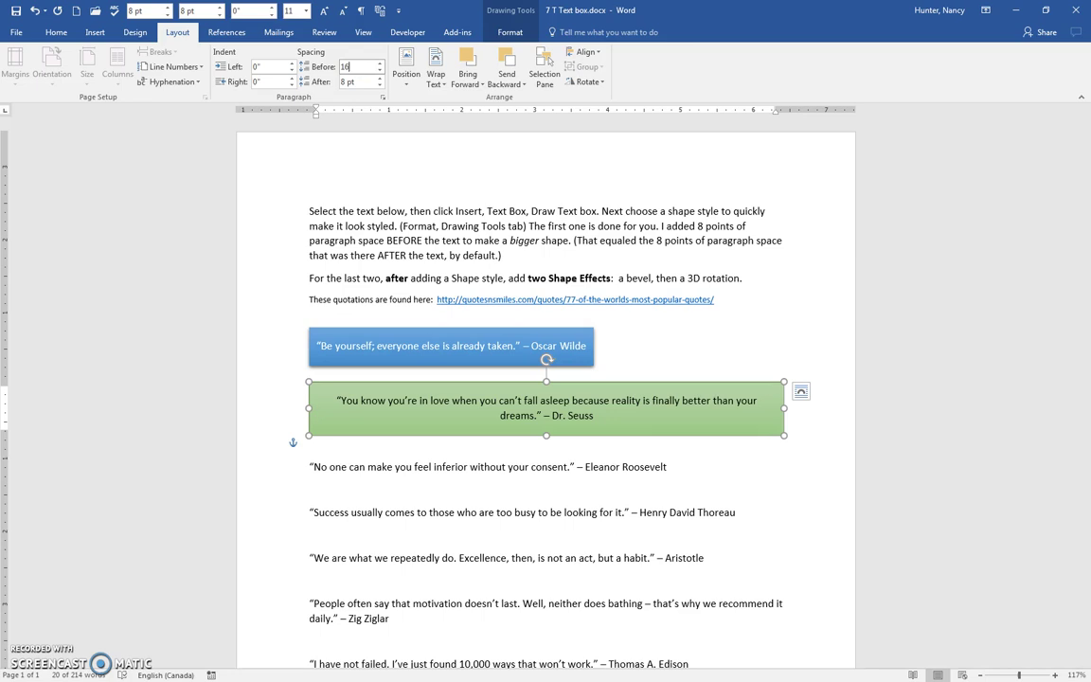
text(16)
key(Return)
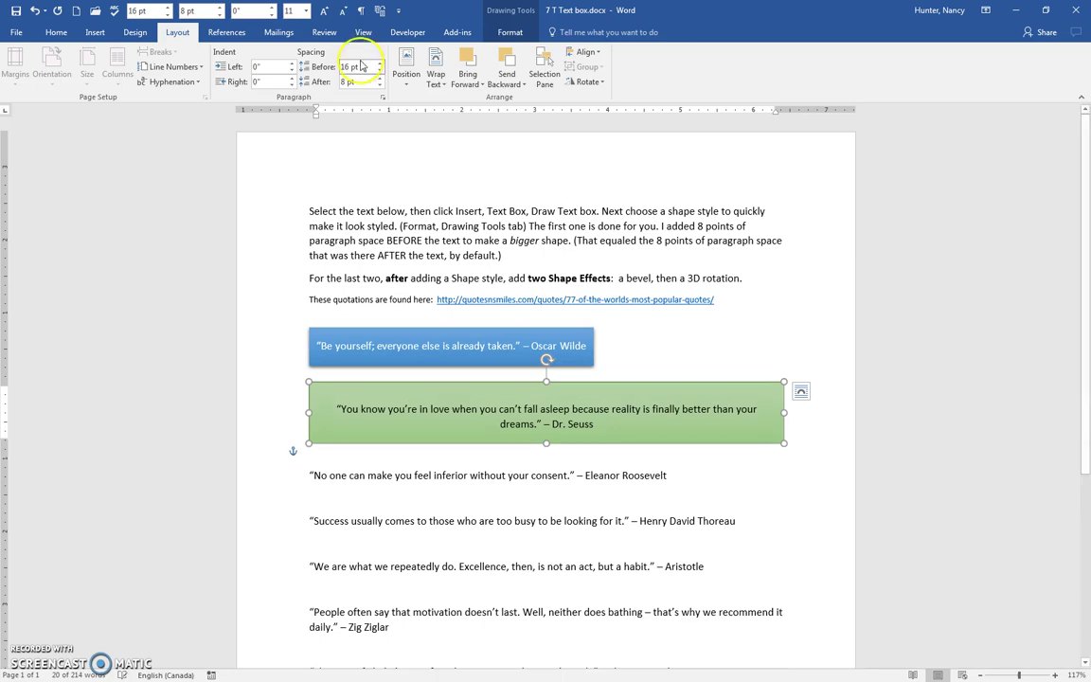
click(359, 80)
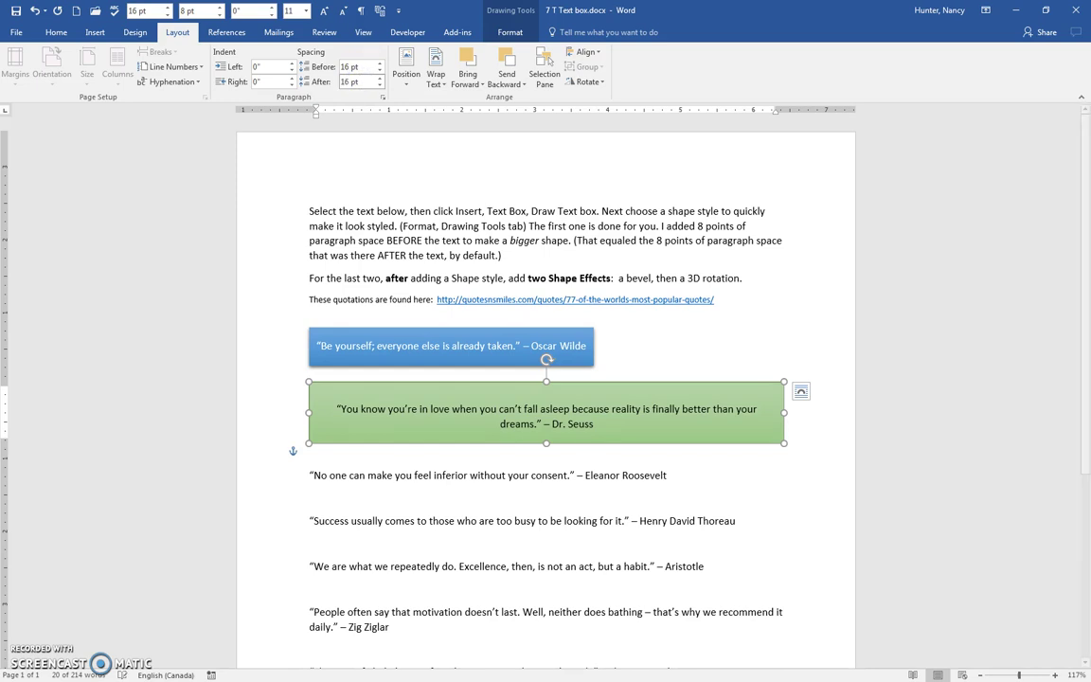
text(16)
key(Return)
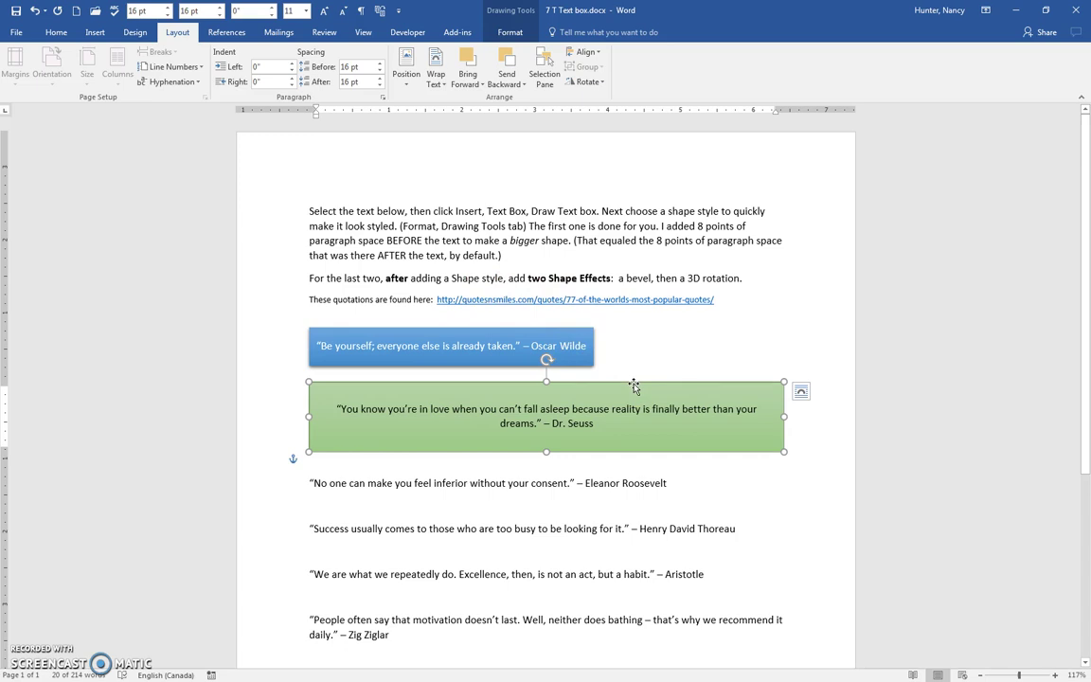
Apply the Convex bevel shape effect to the green Dr. Seuss box.
click(516, 13)
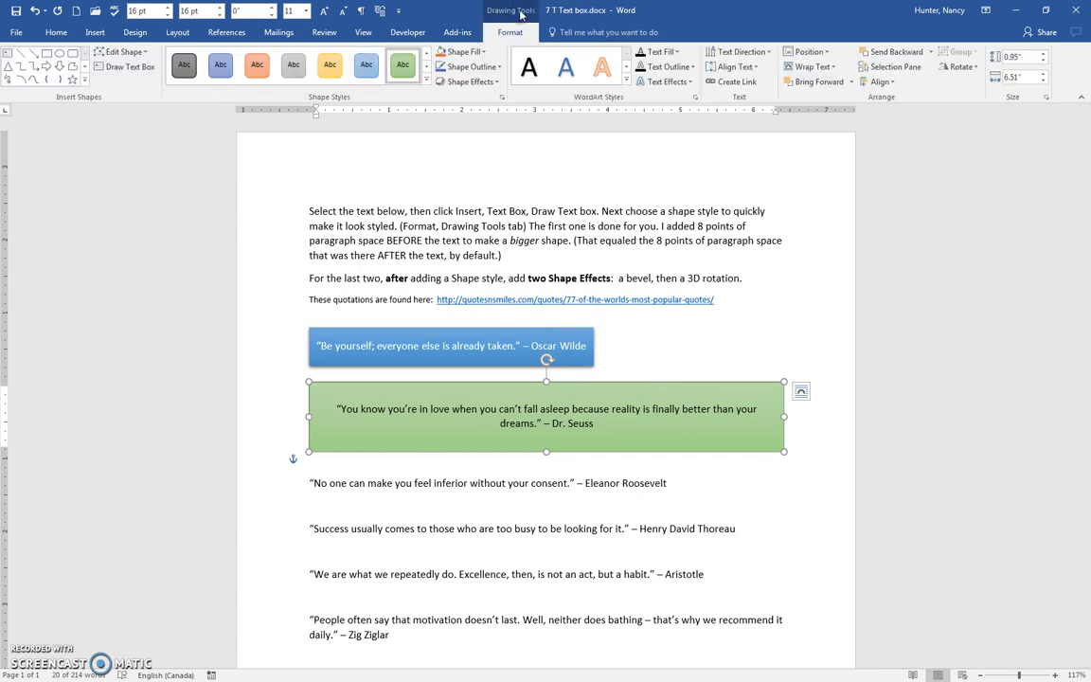
click(493, 84)
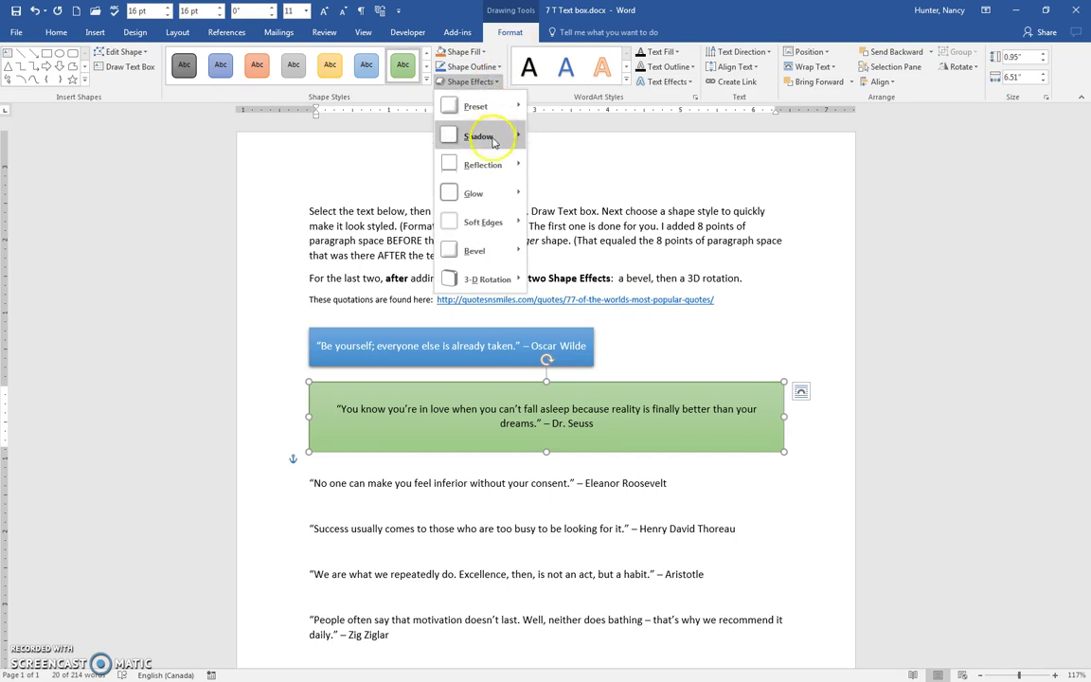
mouse_move(488, 253)
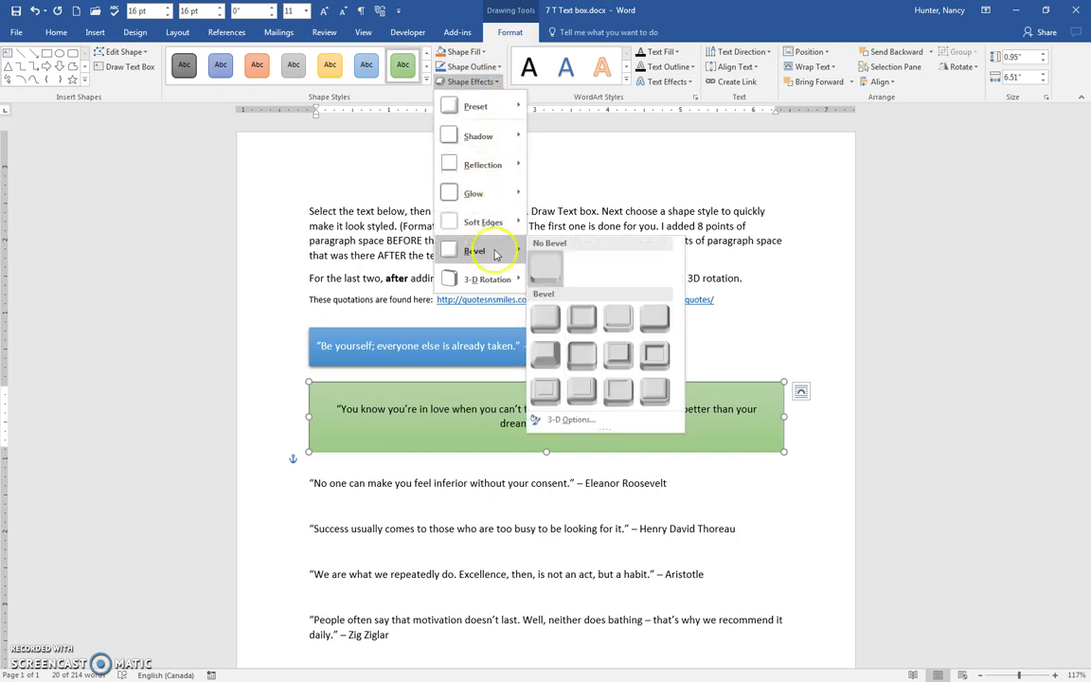
click(624, 352)
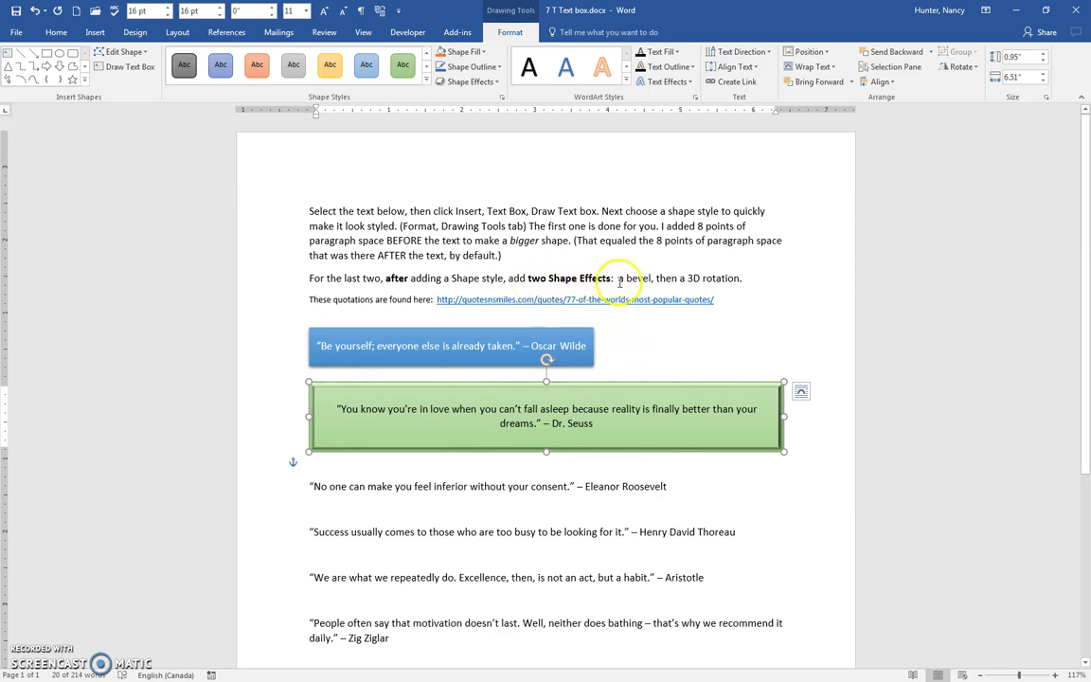
Reselect the green Dr. Seuss quote box and show its Shape Effects 3-D Rotation presets.
click(526, 329)
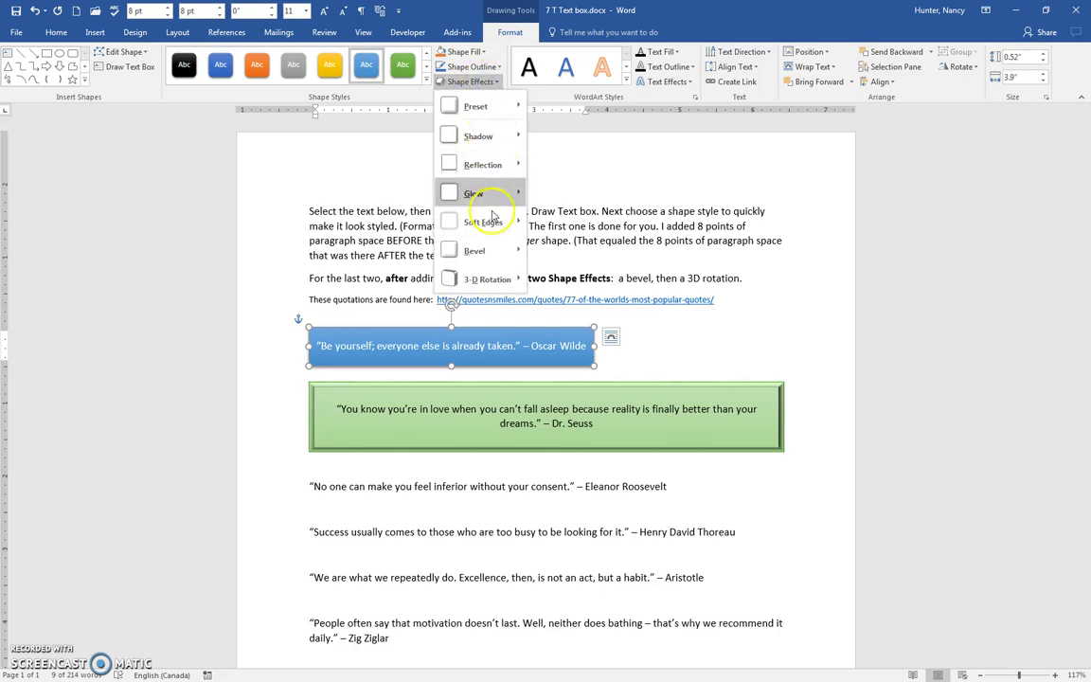
mouse_move(498, 279)
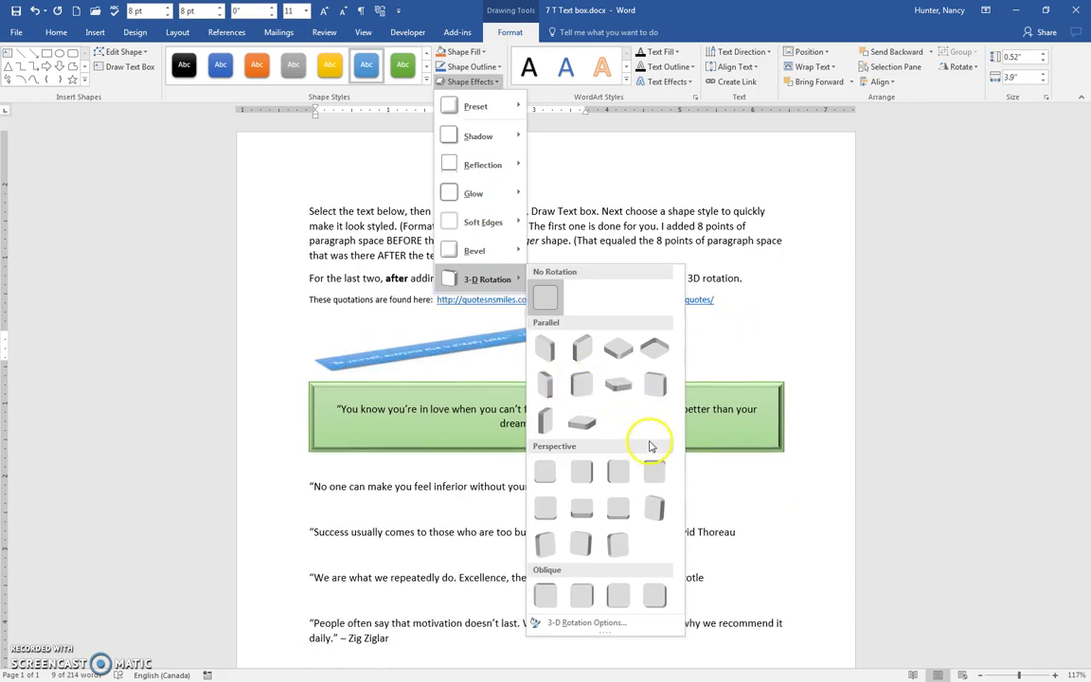
click(493, 392)
click(497, 384)
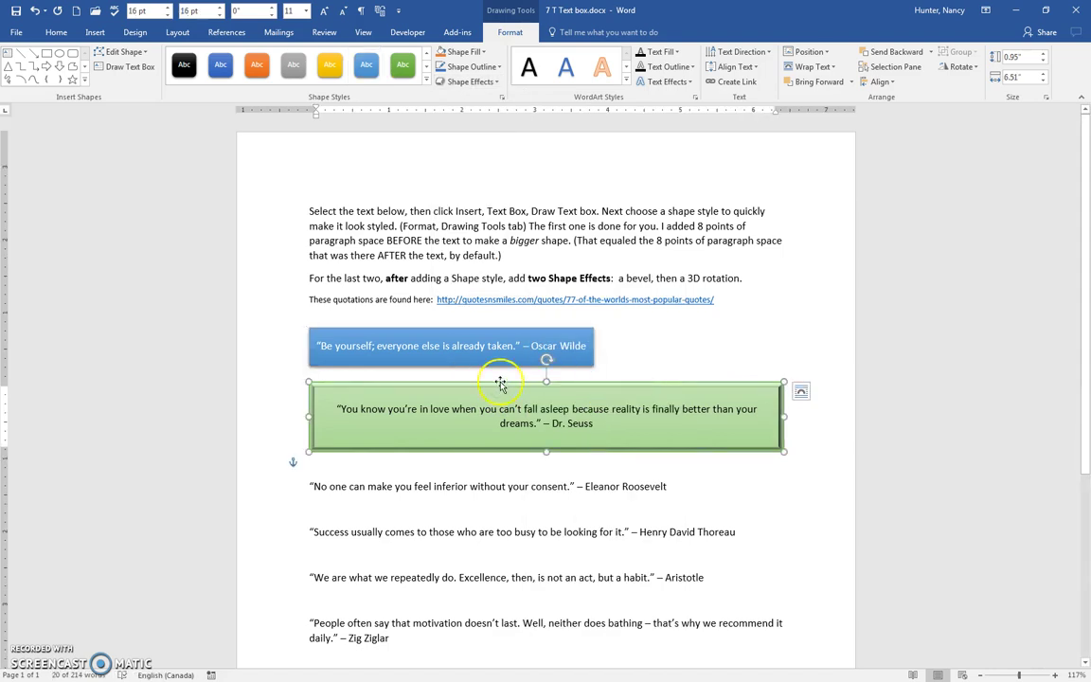
click(473, 82)
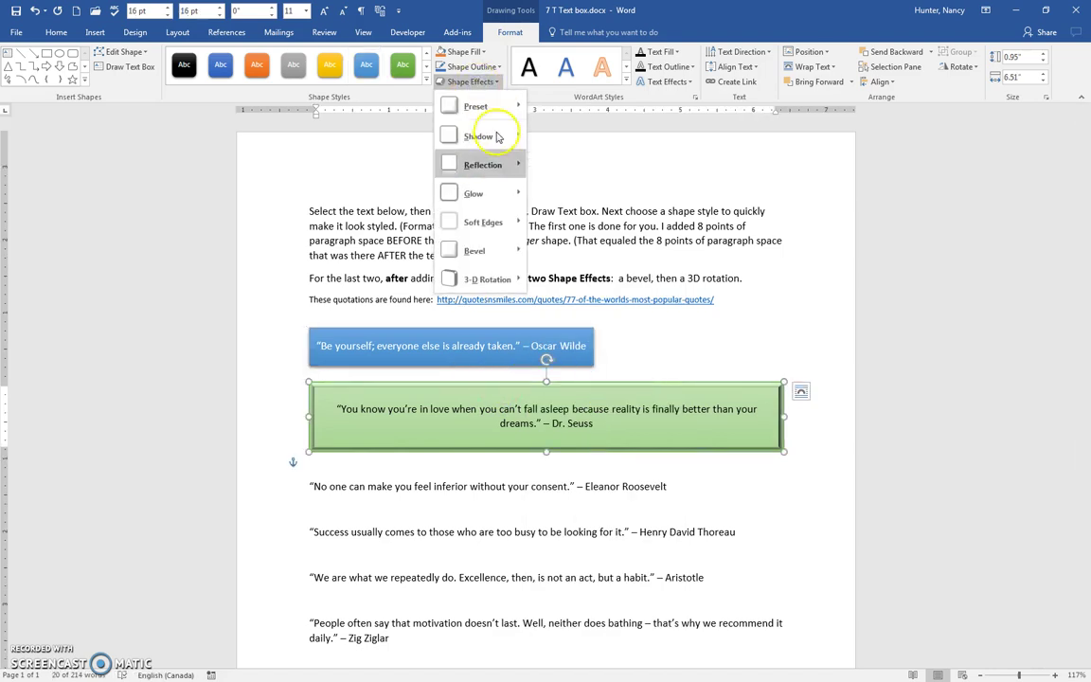